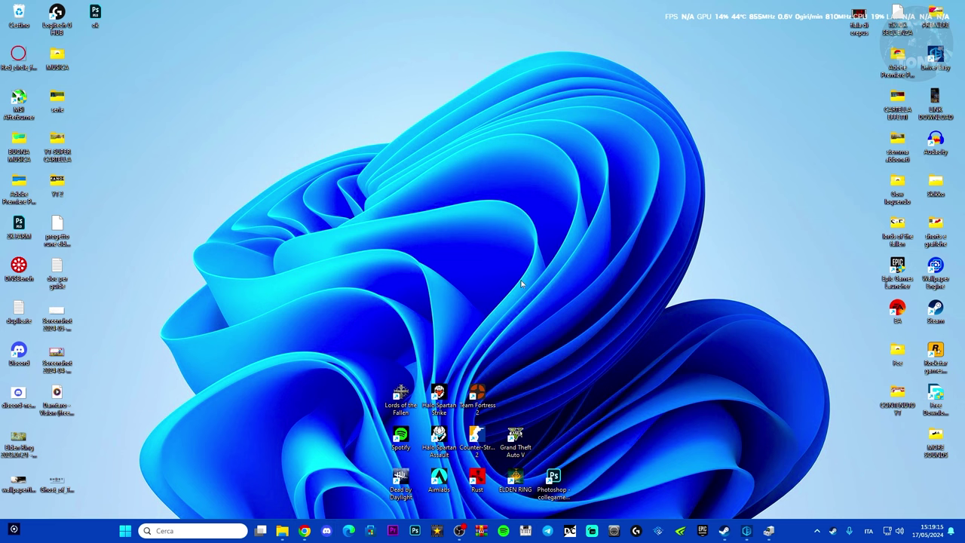
In Chrome, download the free Lite edition from the product comparison on the Driver Easy website and minimize the browser
click(305, 530)
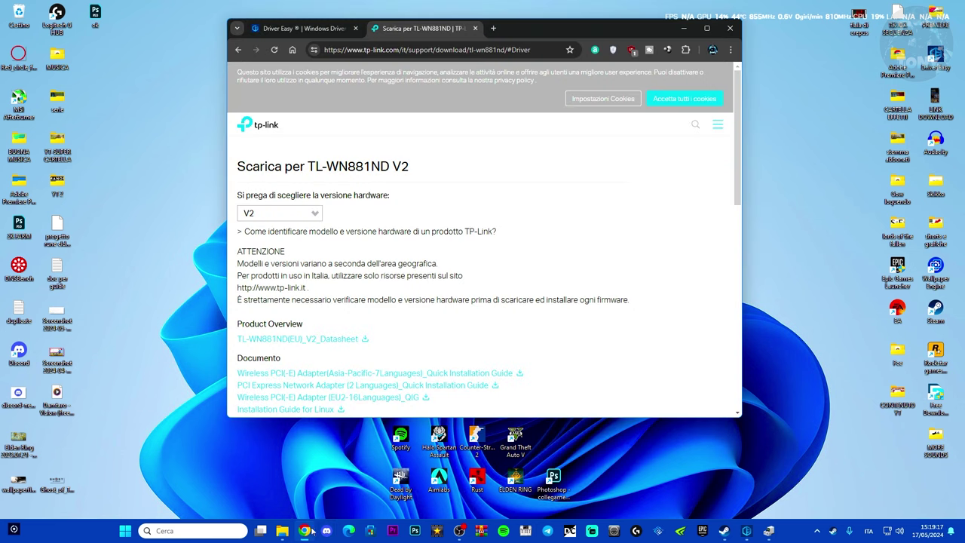
click(301, 28)
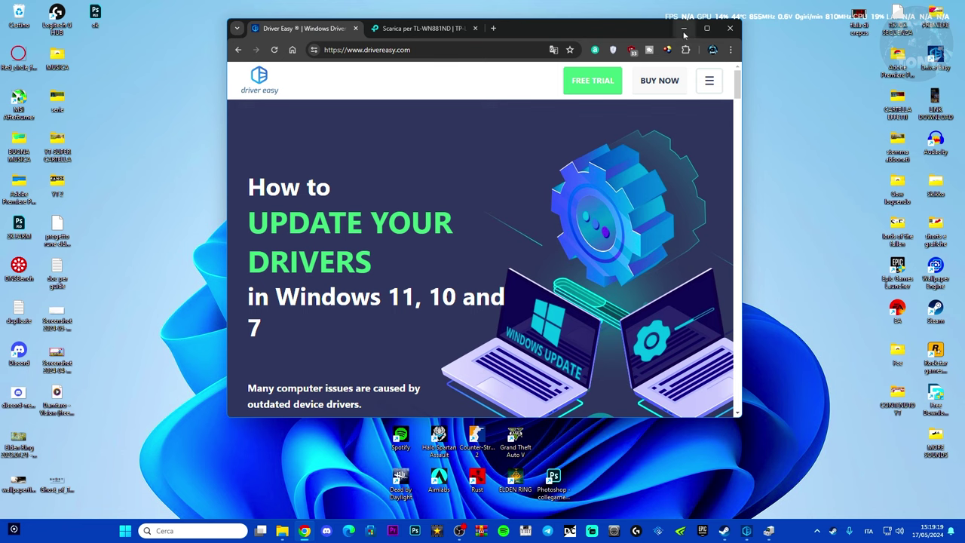
click(707, 28)
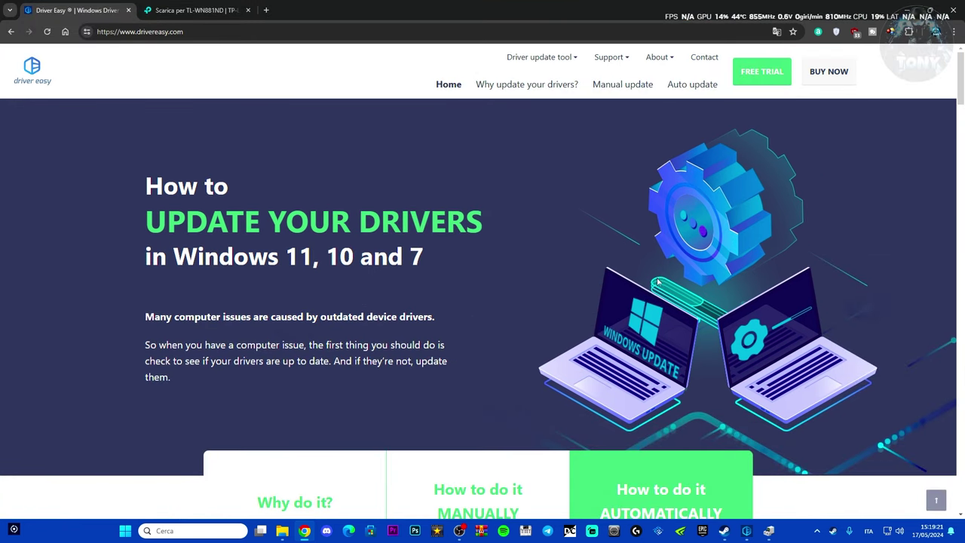
scroll(632, 298, down, 20)
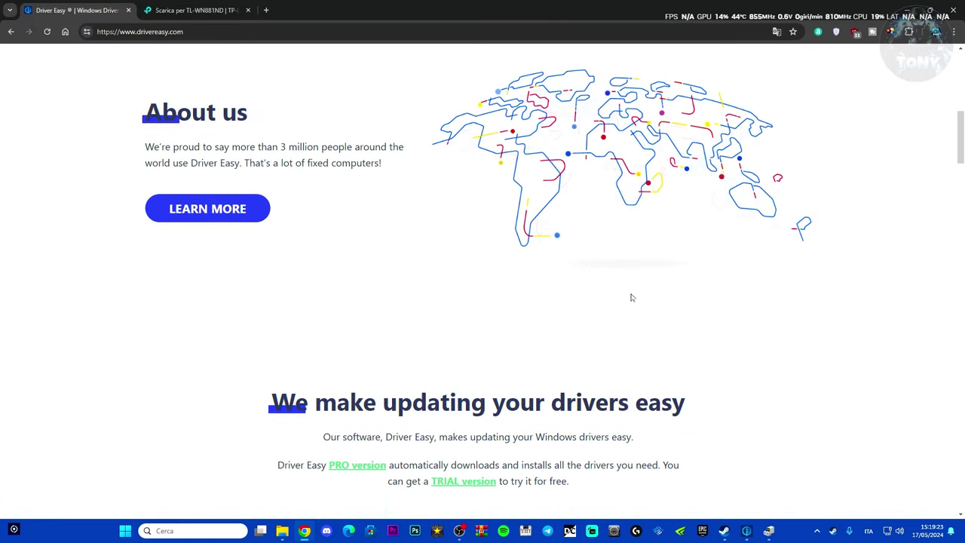
scroll(645, 296, down, 6)
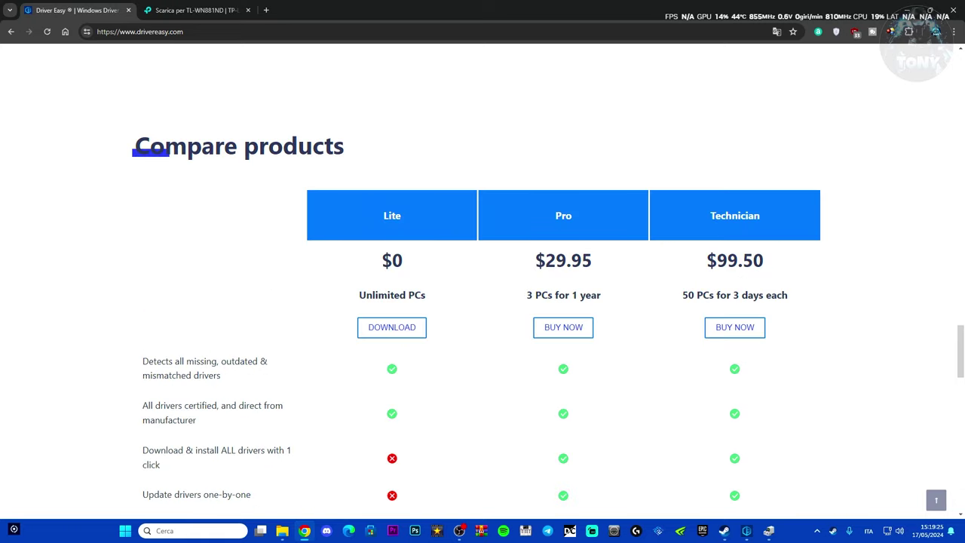
scroll(663, 309, up, 1)
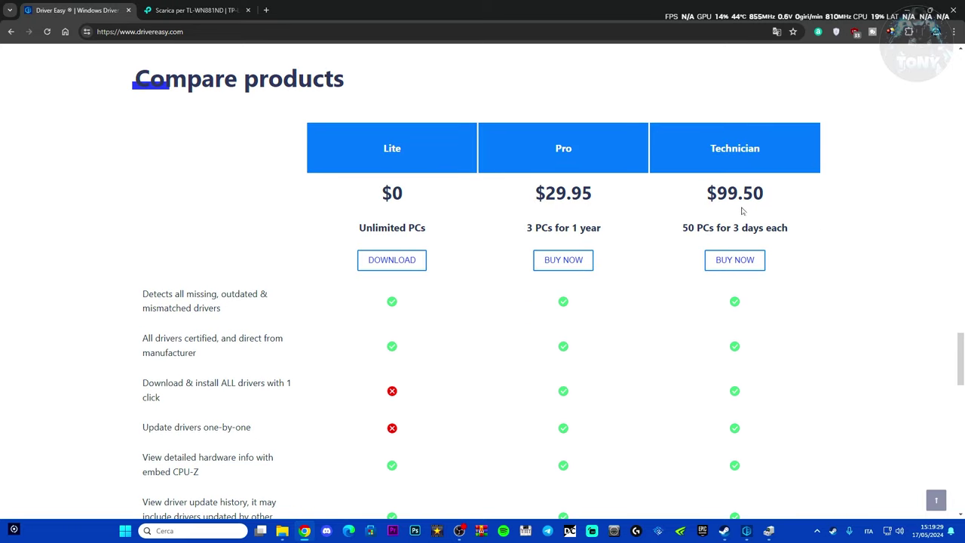
scroll(830, 259, down, 1)
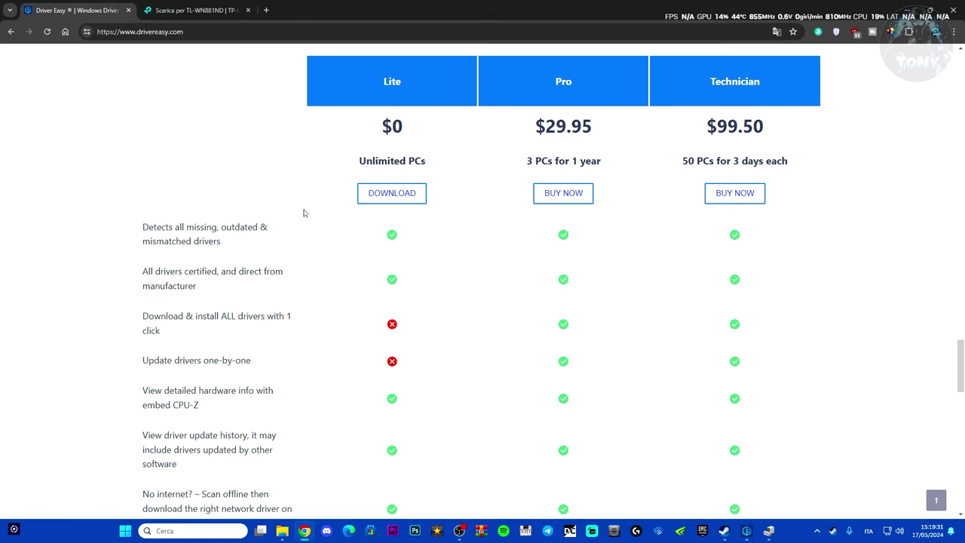
click(382, 194)
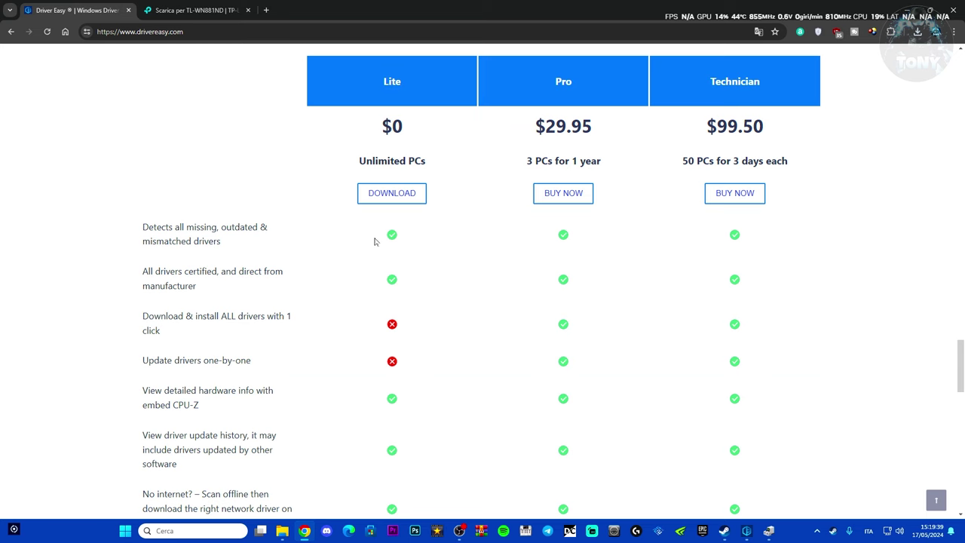
click(910, 10)
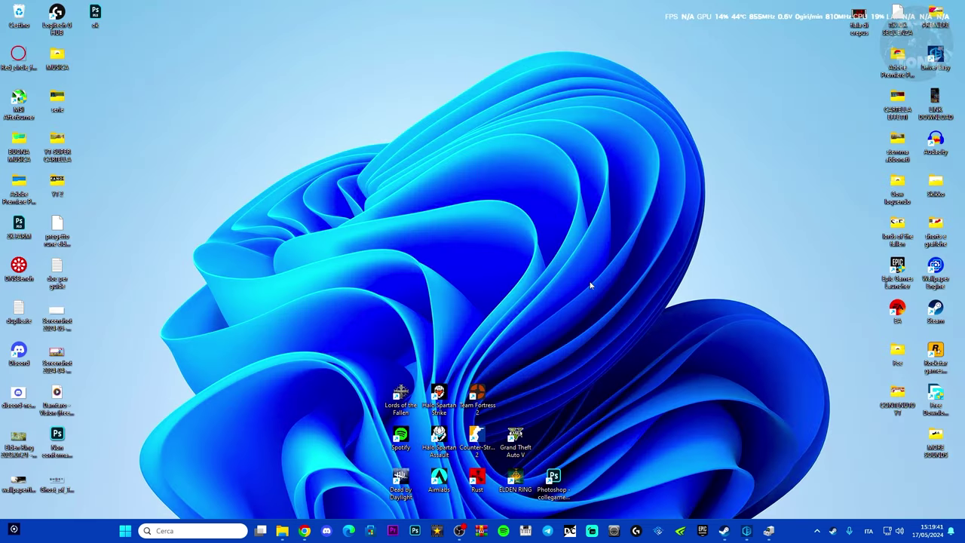
Switch to Driver Easy, run a new driver scan and look through the list of devices with outdated drivers
click(746, 530)
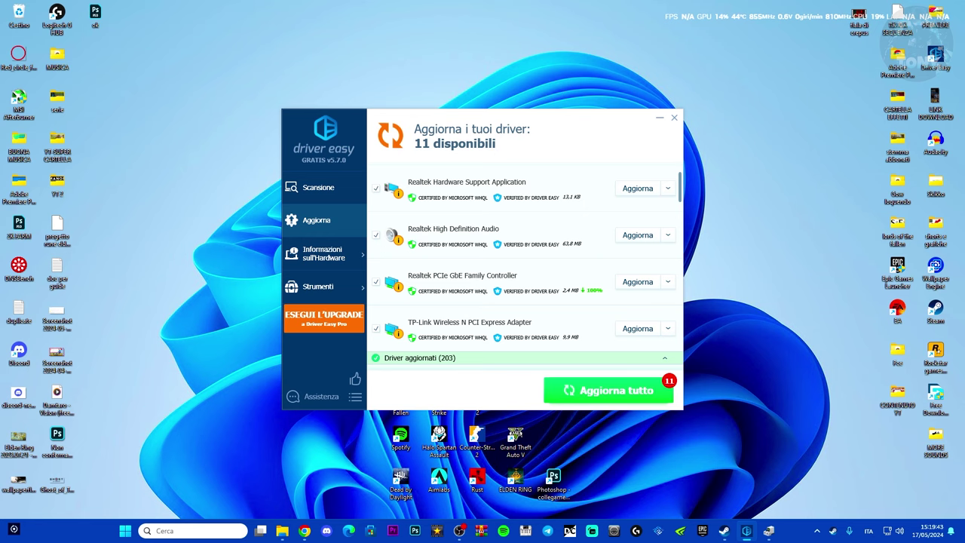
click(320, 190)
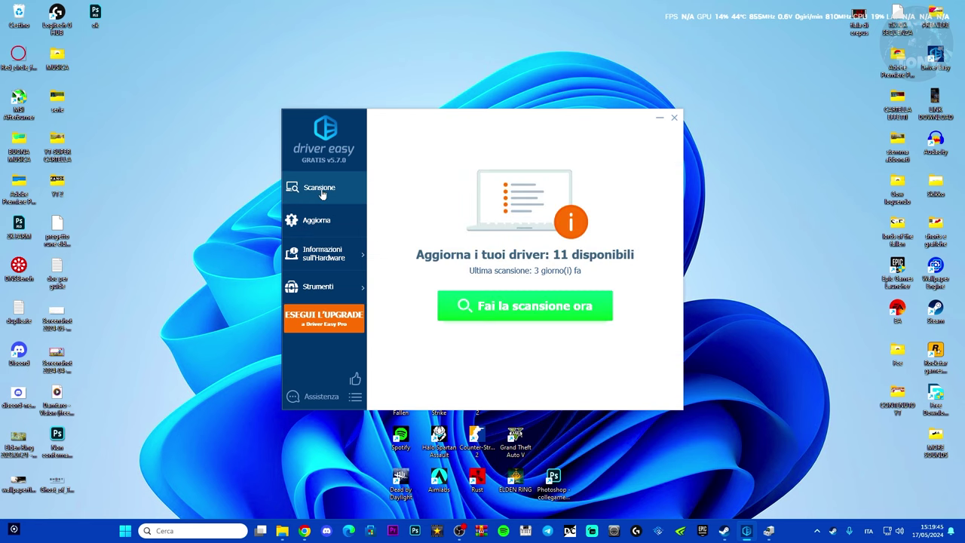
click(524, 315)
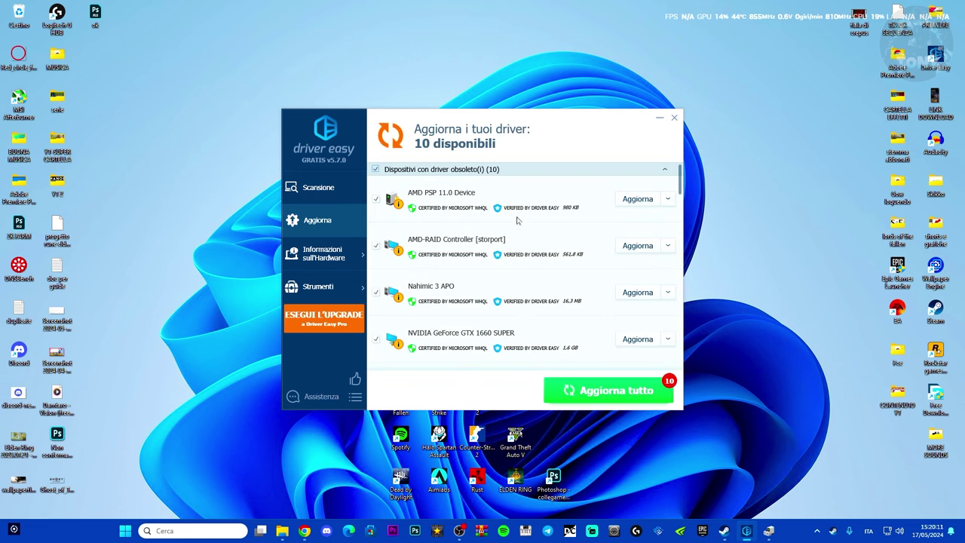
scroll(517, 220, down, 5)
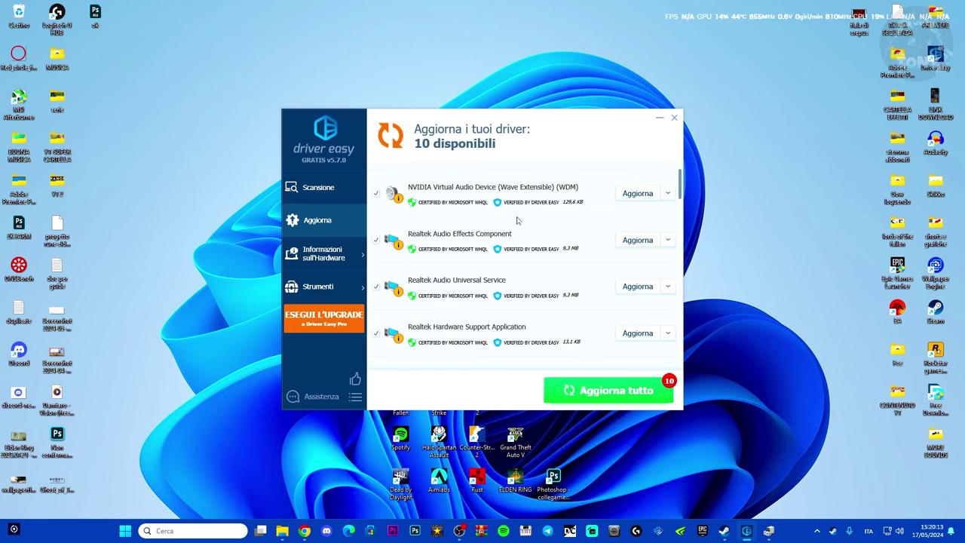
scroll(517, 221, down, 3)
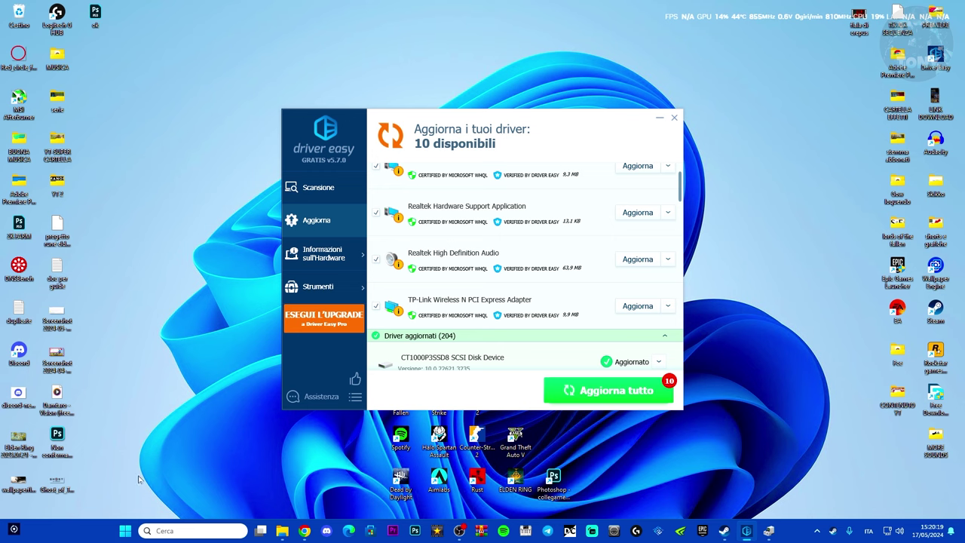
Open Windows Device Manager and select the TP-Link Wireless N PCI Express Adapter among the network adapters
right_click(125, 531)
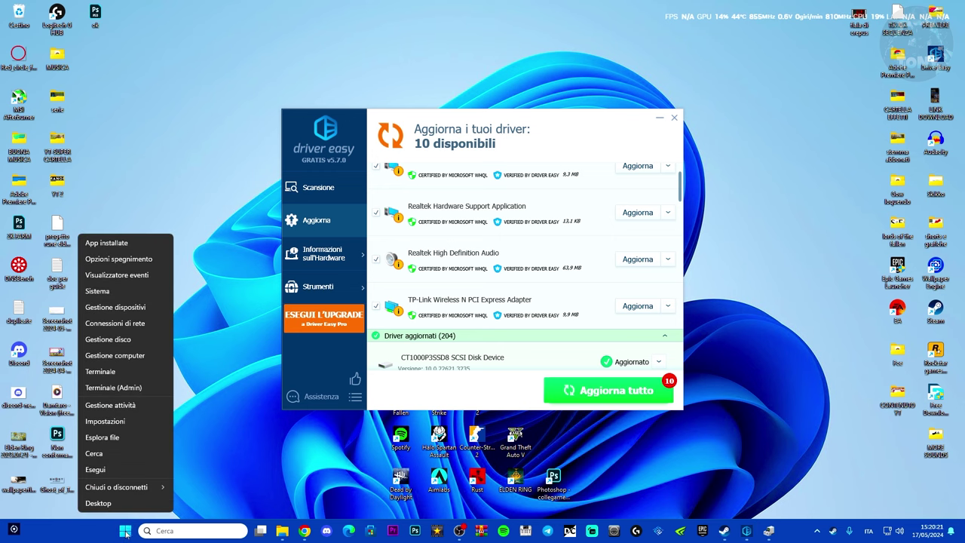
click(123, 308)
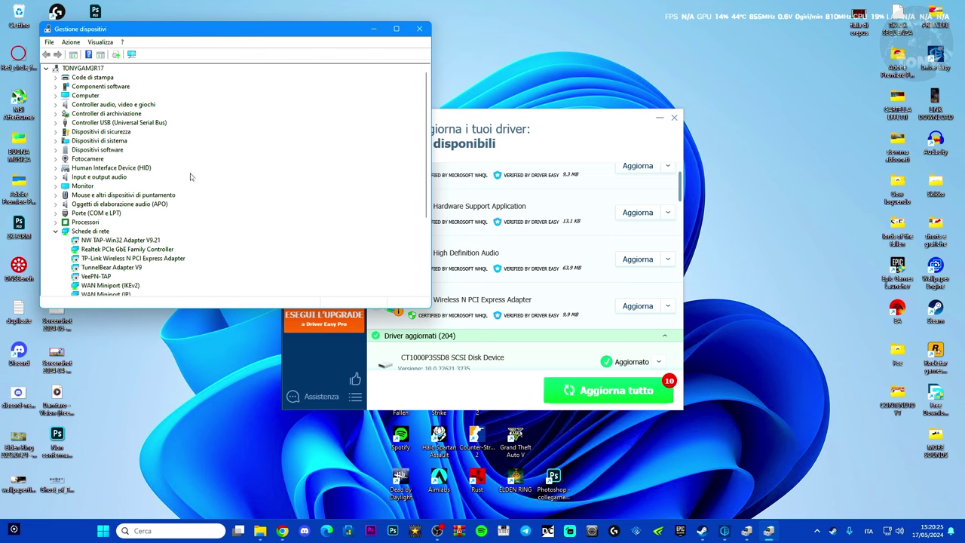
scroll(188, 174, down, 3)
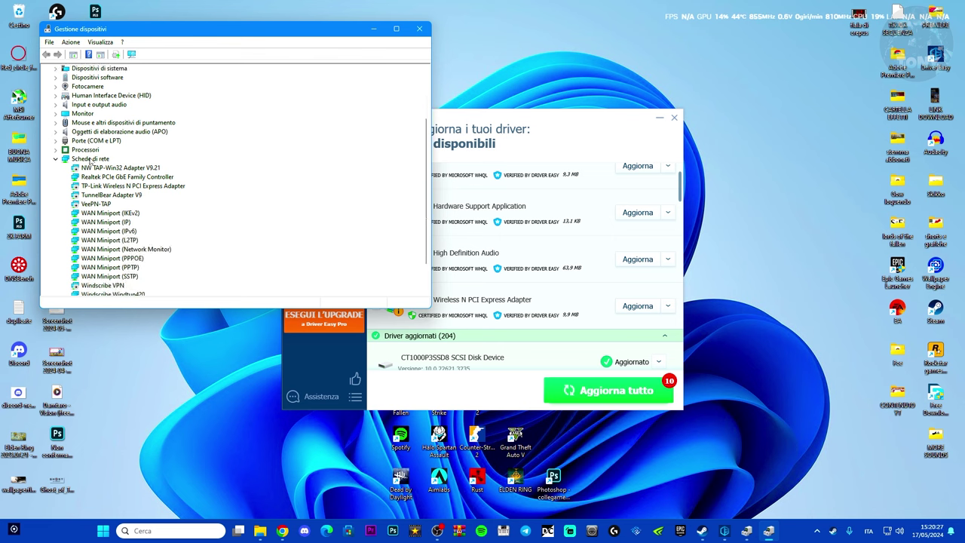
click(87, 187)
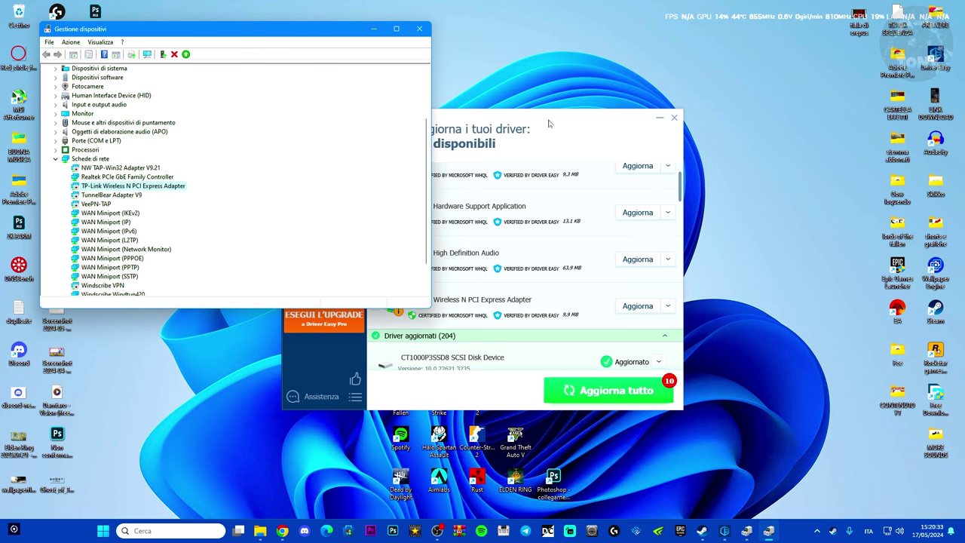
In Driver Easy, start updating the TP-Link Wireless N PCI Express Adapter driver, choosing the manual restore point option (Crea manualmente)
drag(549, 118, 681, 88)
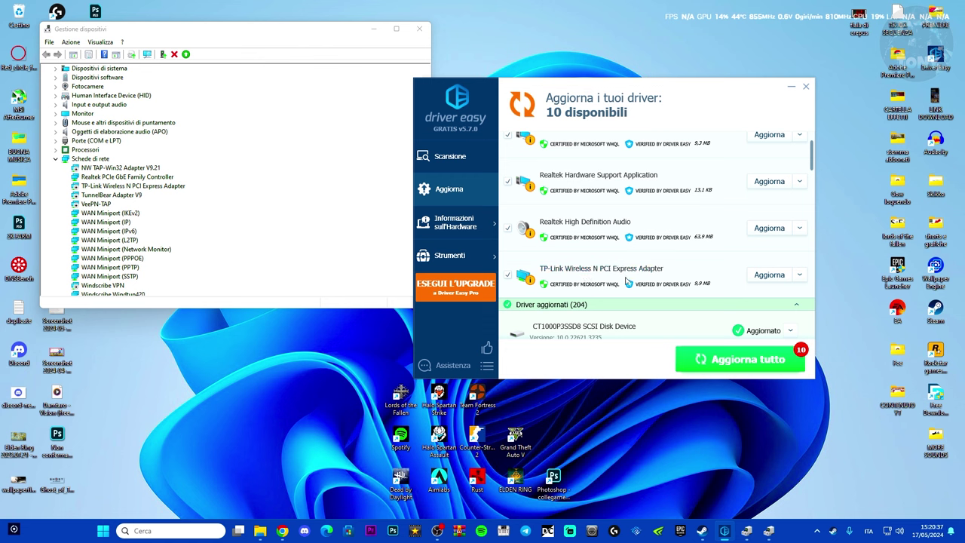
click(768, 276)
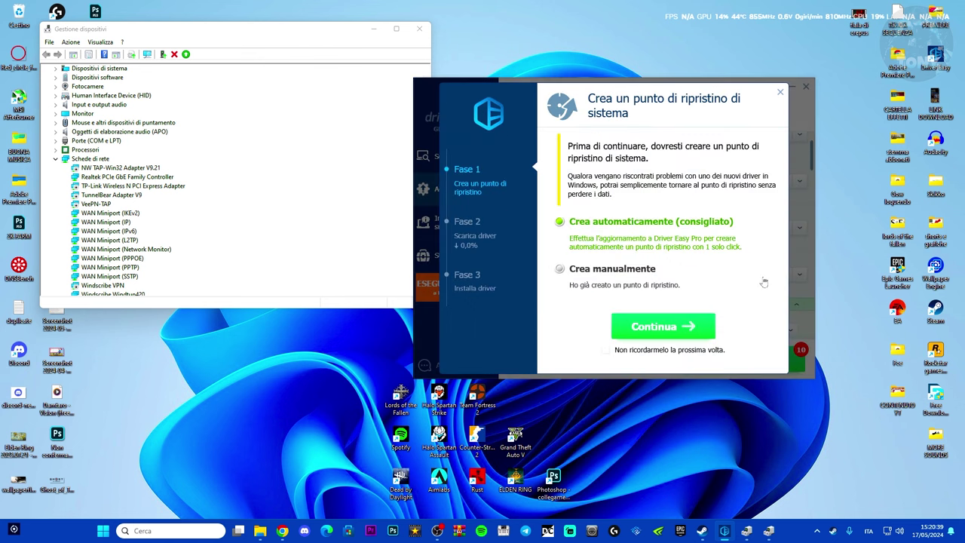
click(561, 269)
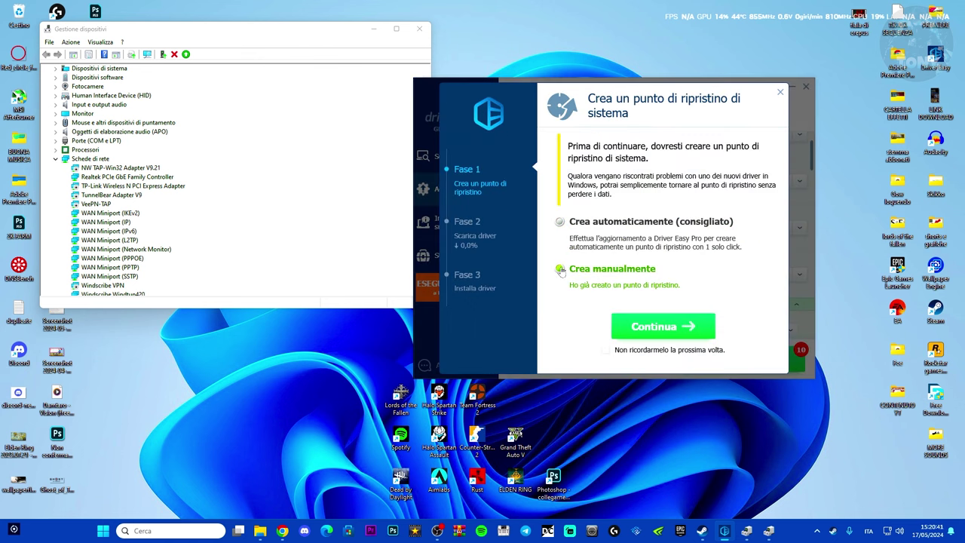
click(661, 330)
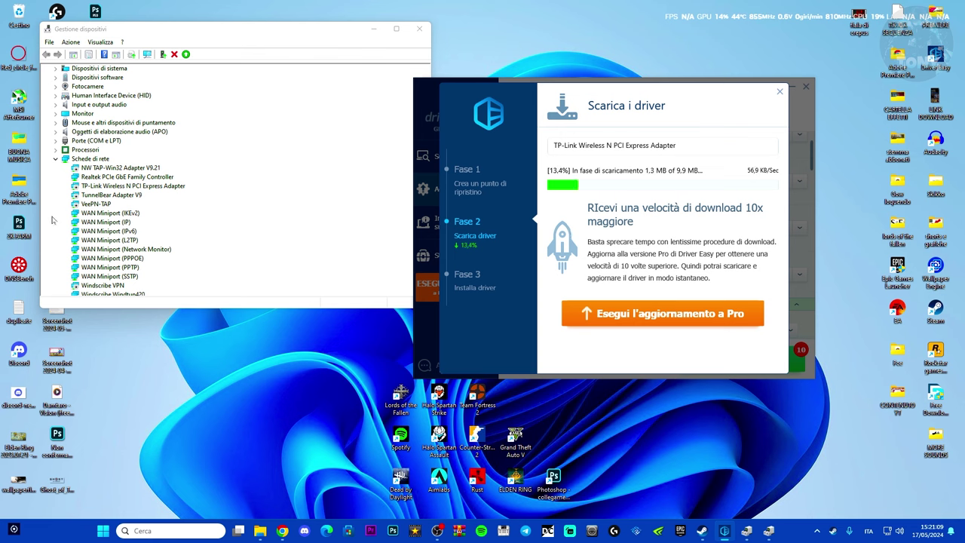
Open the properties of the Realtek PCIe GbE Family Controller in Device Manager and view its events
click(96, 180)
right_click(95, 180)
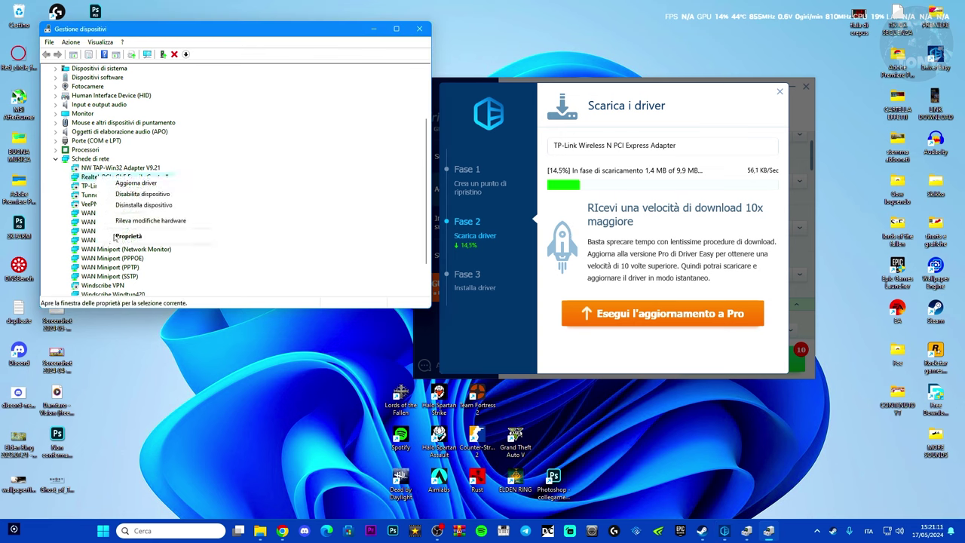
click(117, 240)
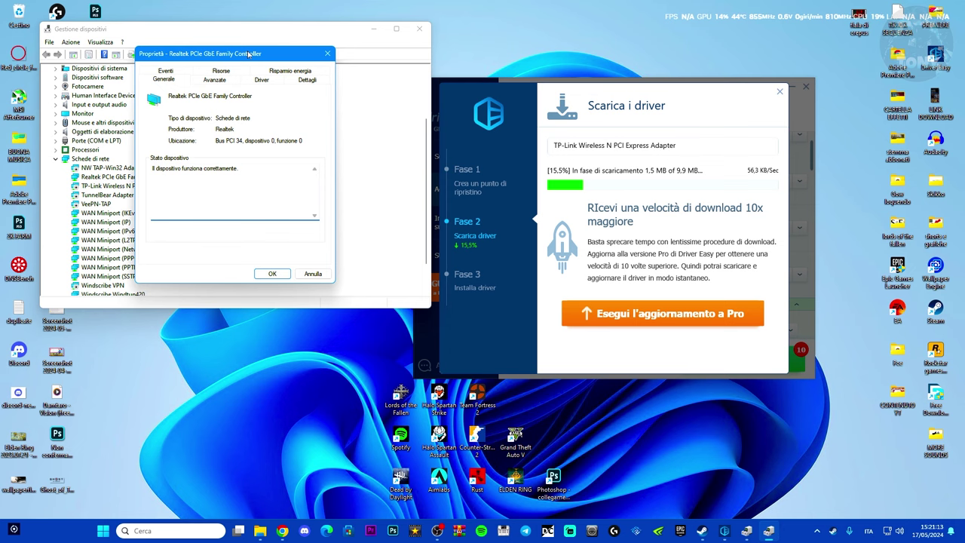
drag(250, 53, 294, 68)
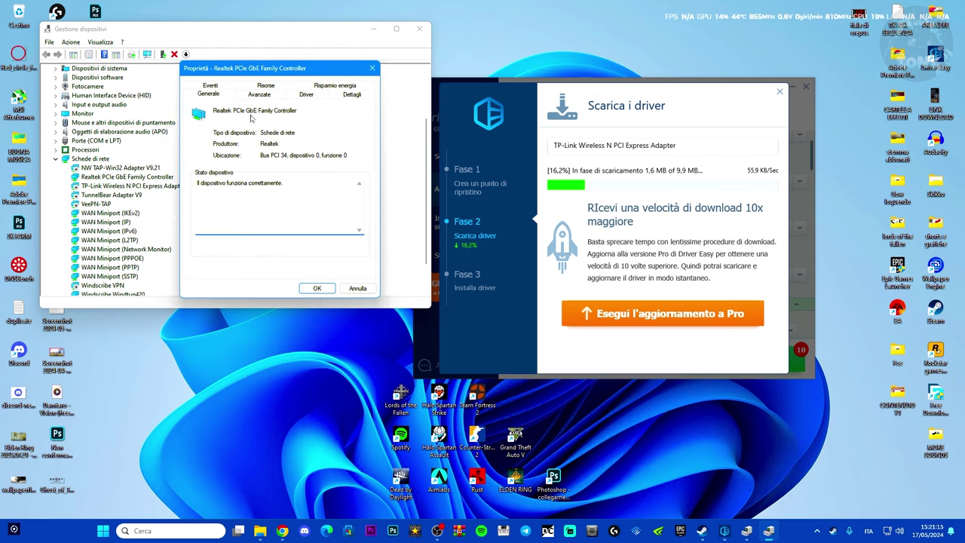
click(265, 86)
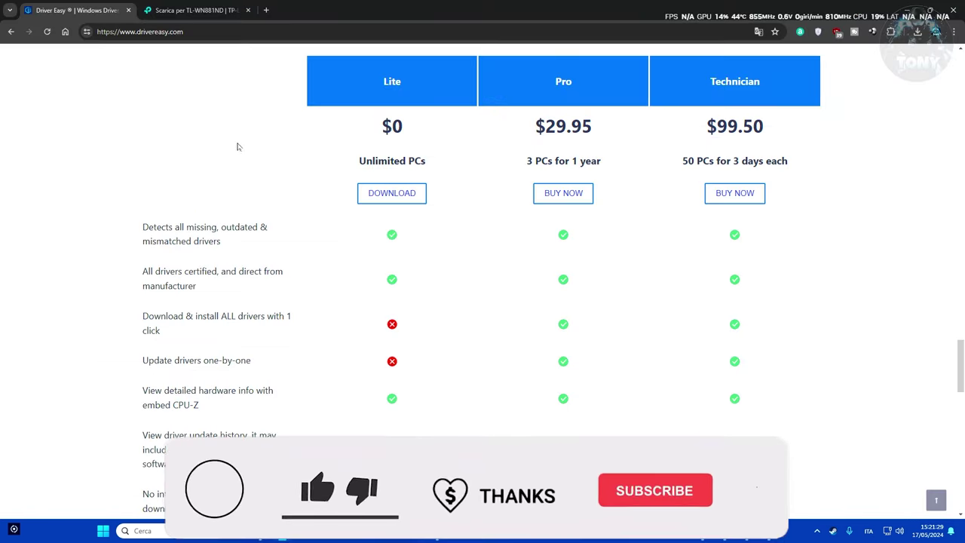
Return Chrome to a smaller window, show the TP-Link download page for the TL-WN881ND V2 and accept all cookies
double_click(322, 4)
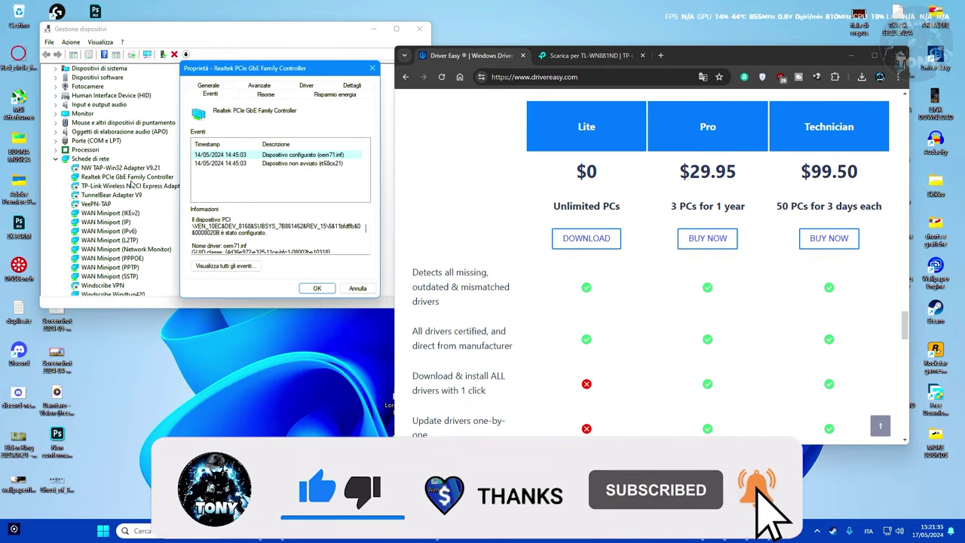
click(566, 57)
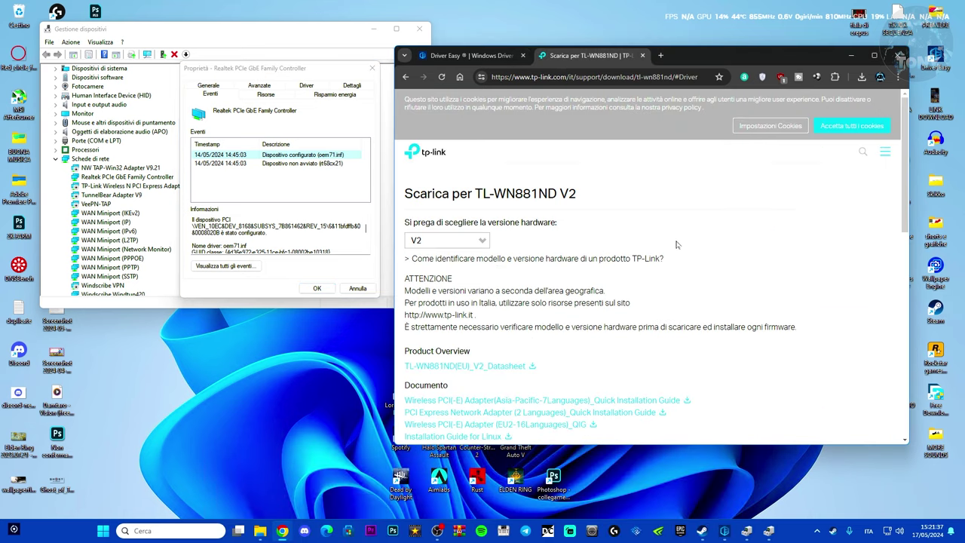
click(771, 127)
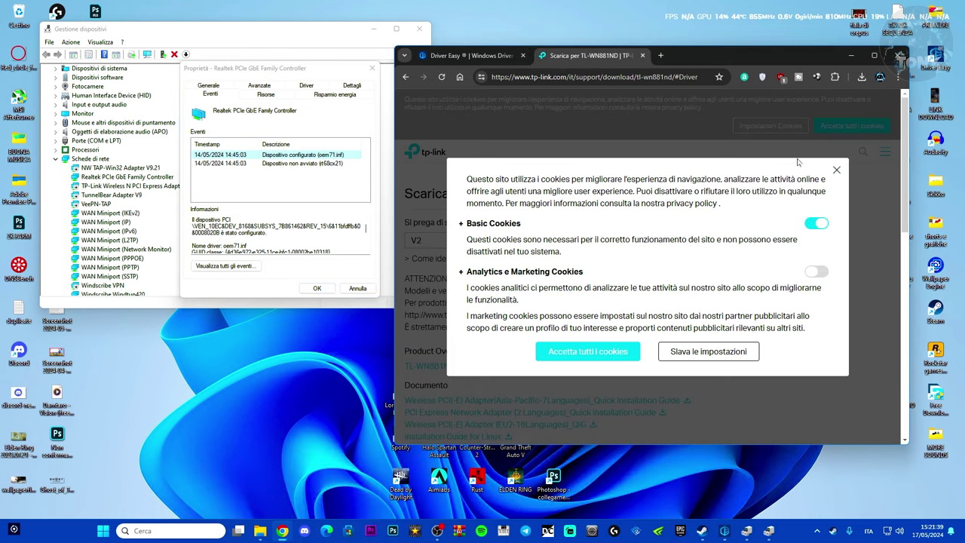
click(837, 171)
click(844, 127)
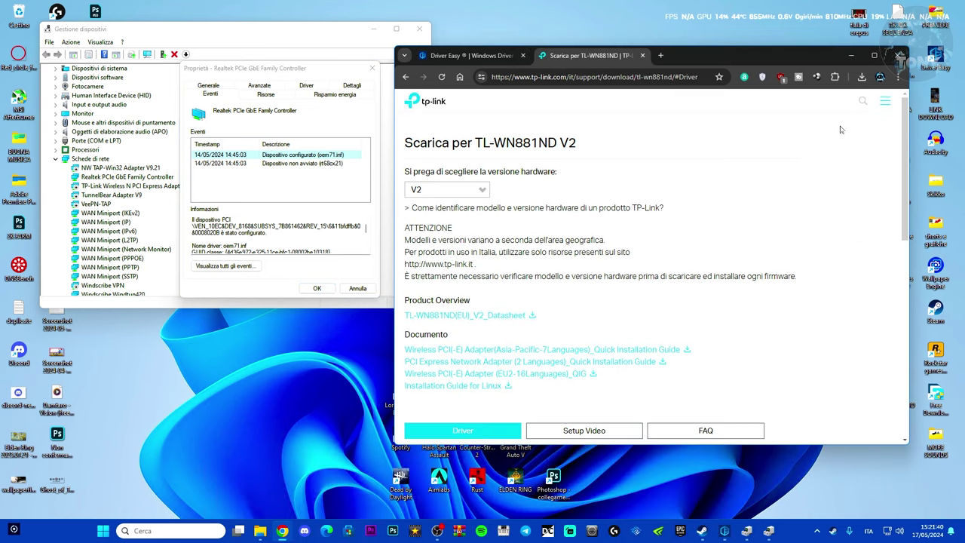
Visit the TP-Link home page, return through the previously visited pages to the TL-WN881ND overview and maximize the browser
click(430, 103)
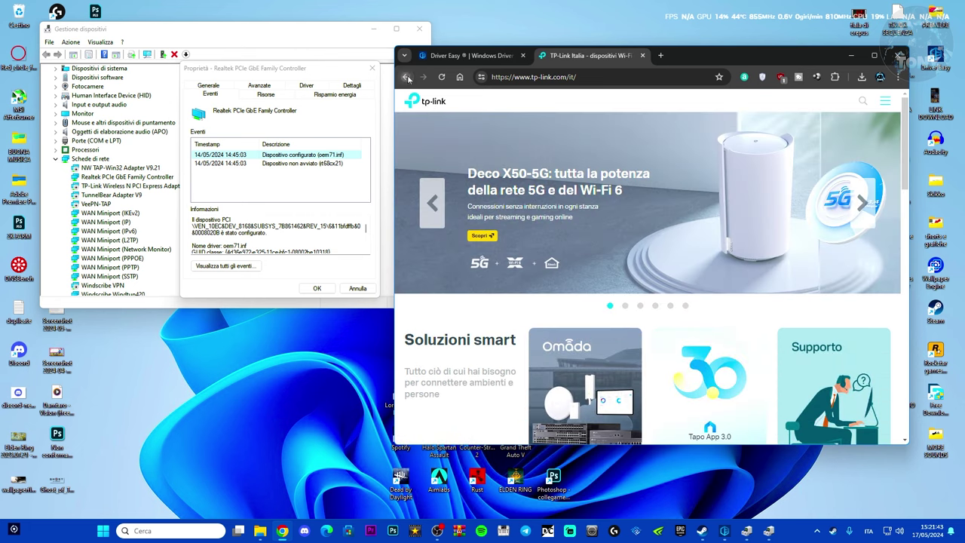
click(406, 77)
click(406, 77)
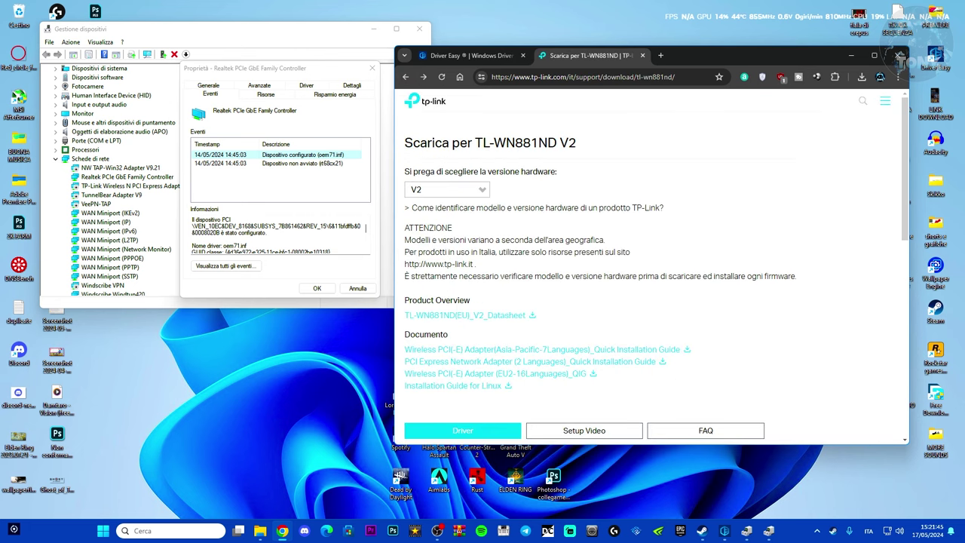
click(406, 77)
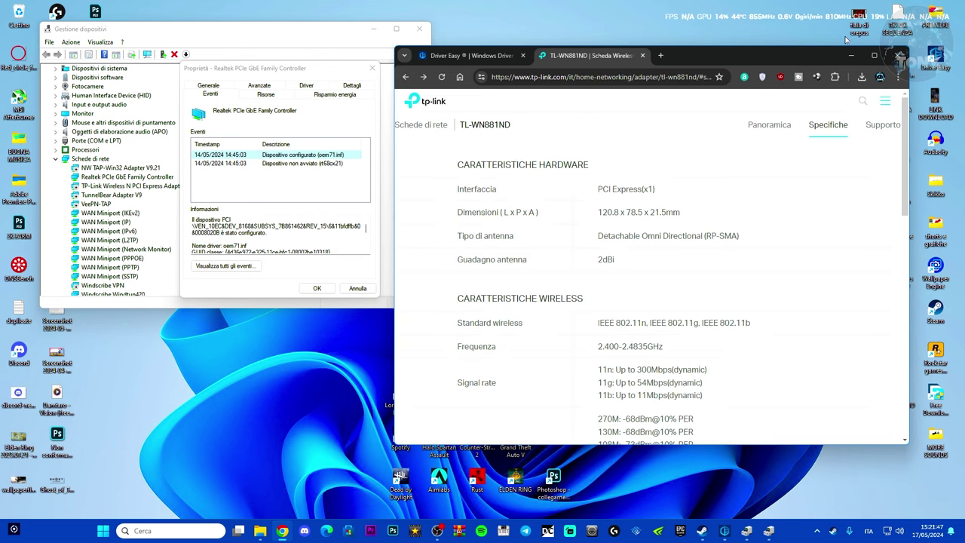
click(875, 55)
click(10, 32)
click(10, 32)
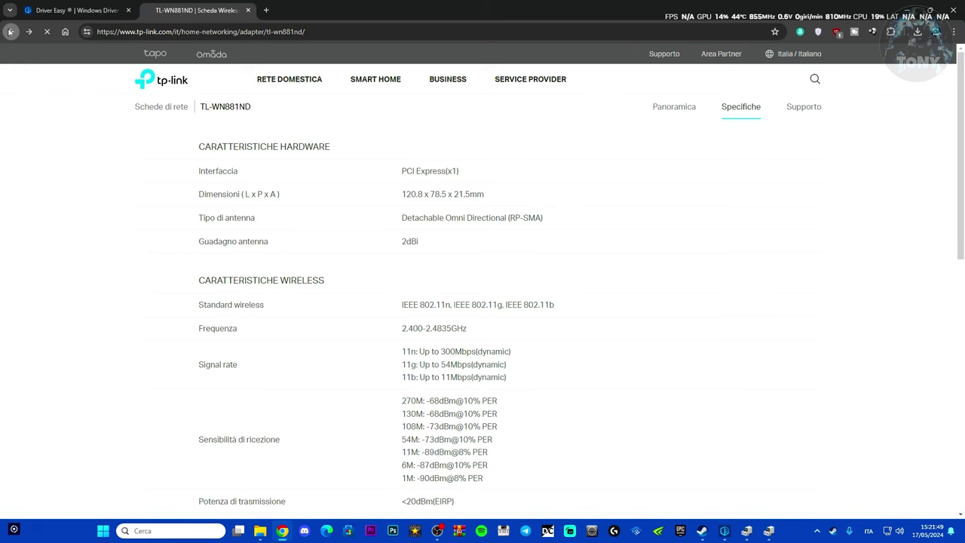
click(162, 138)
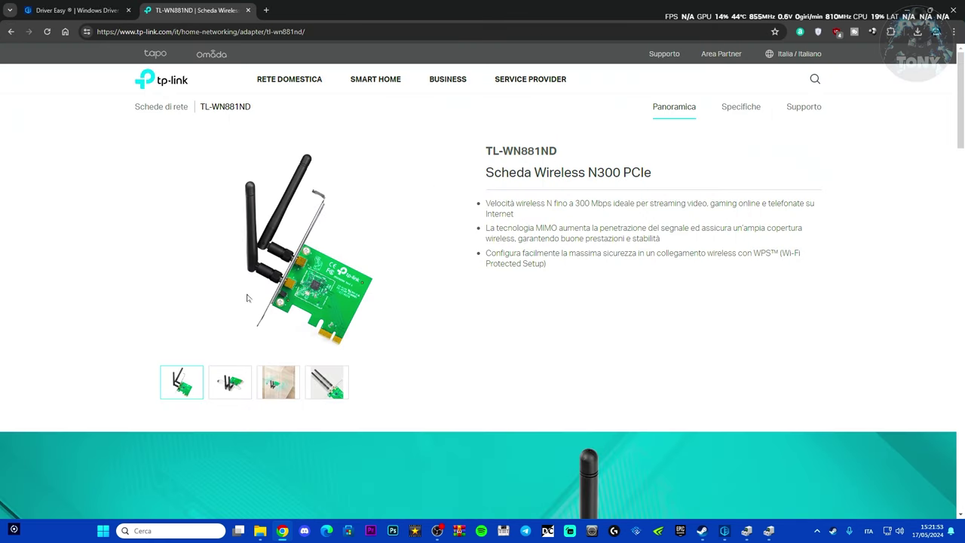
Open the TL-WN881ND support page, view its list of available drivers, and minimize the browser
mouse_move(290, 79)
click(805, 111)
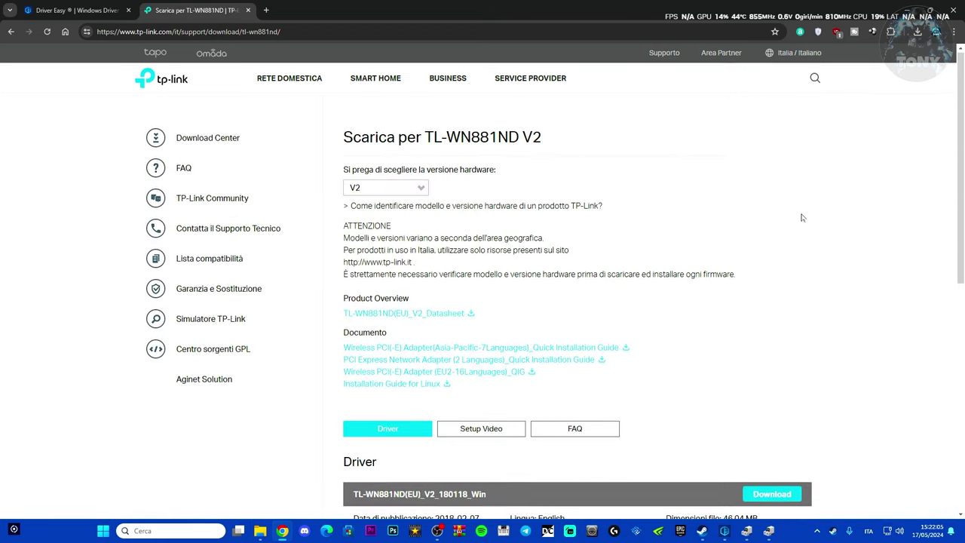
scroll(803, 216, down, 3)
click(356, 231)
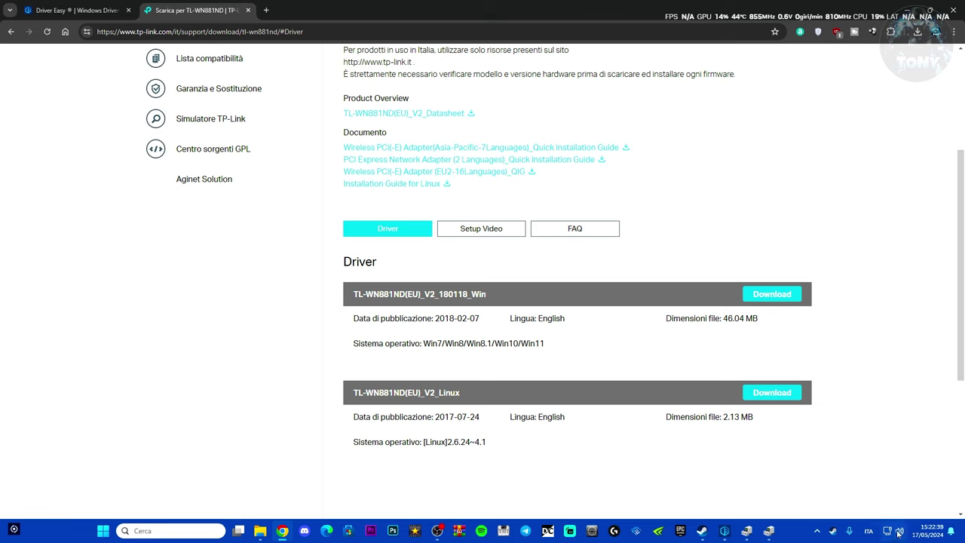
click(908, 10)
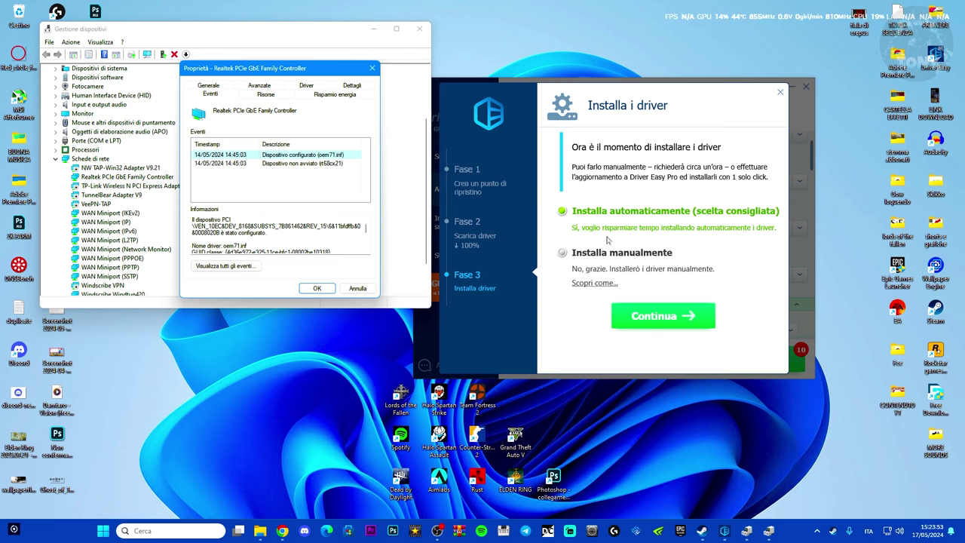
In Driver Easy, continue with manual installation (Installa manualmente), copy the path of the quj4pzsu.ggk driver folder and close the folder window
click(570, 258)
click(655, 319)
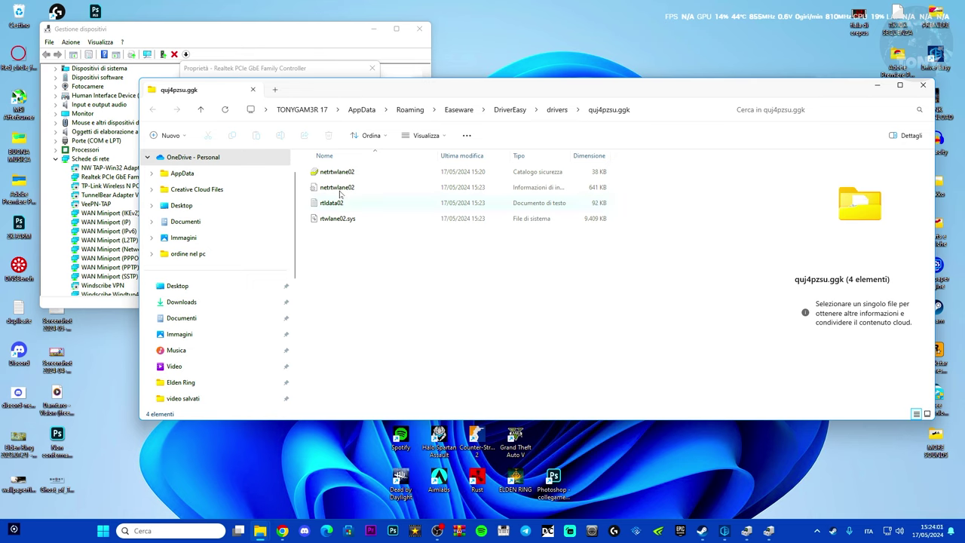
click(683, 113)
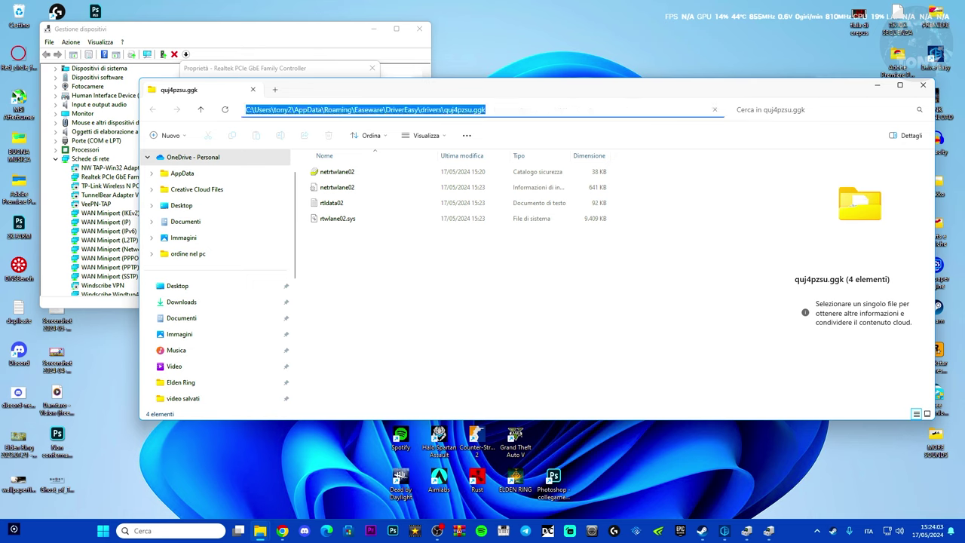
right_click(461, 113)
click(487, 138)
click(924, 88)
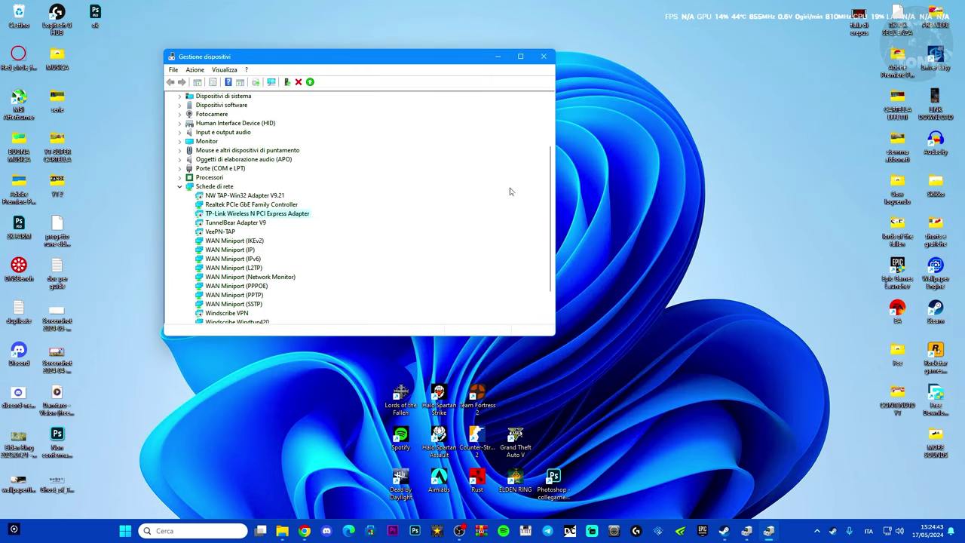
In Device Manager, start updating the TP-Link Wireless N PCI Express Adapter driver from the computer, using the quj4pzsu.ggk folder path as search location
right_click(224, 218)
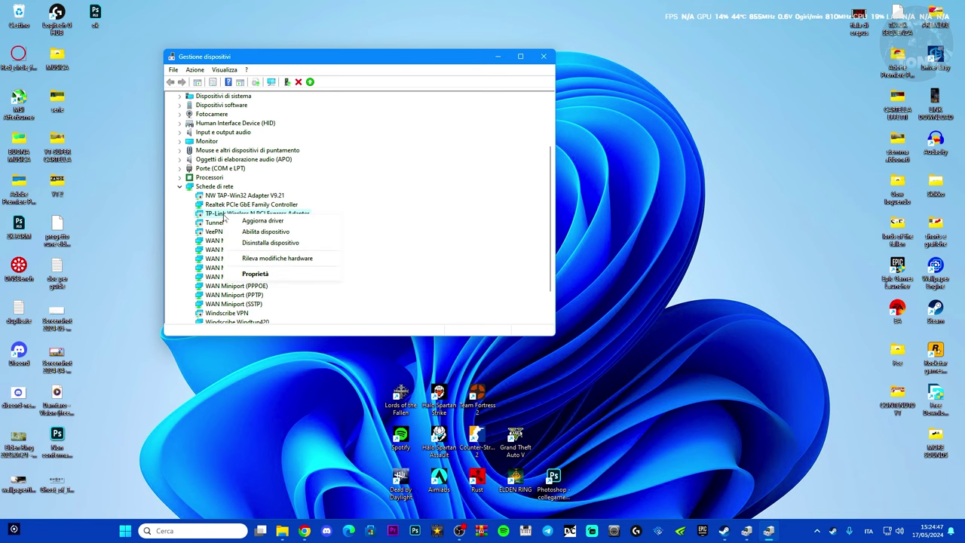
click(245, 221)
click(294, 235)
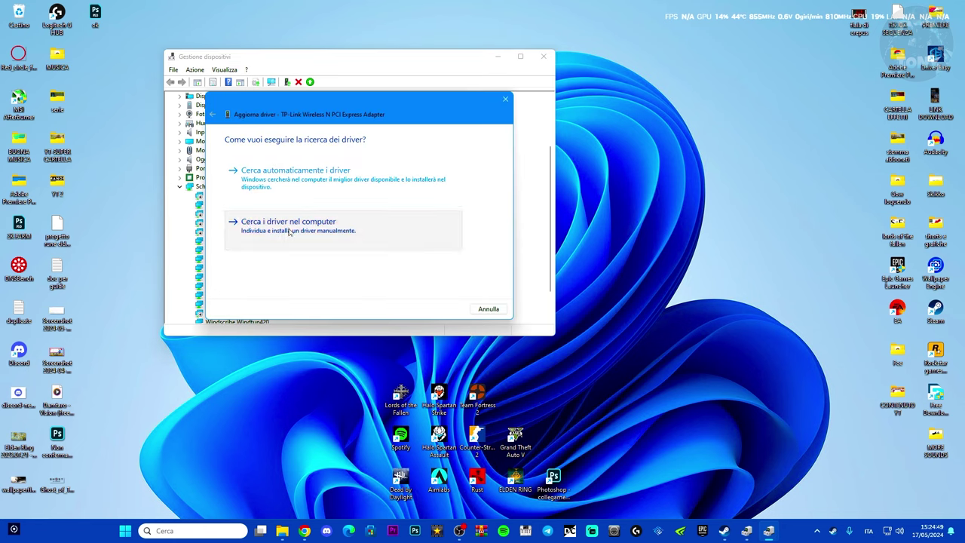
click(339, 176)
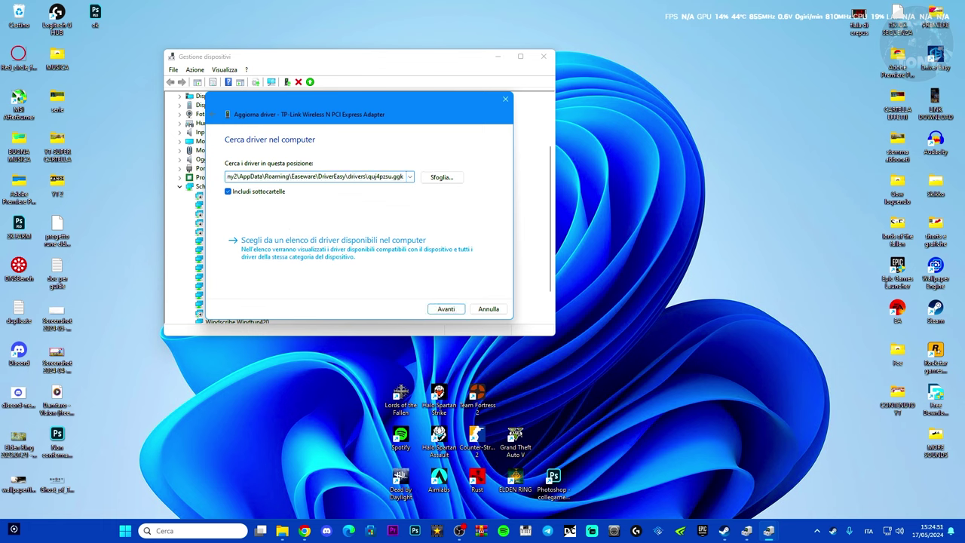
key(ctrl+a)
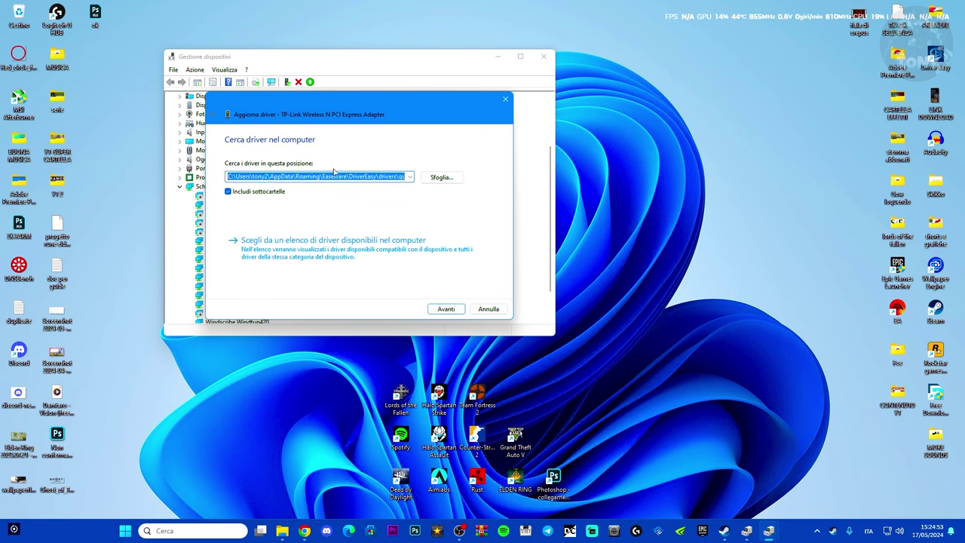
key(End)
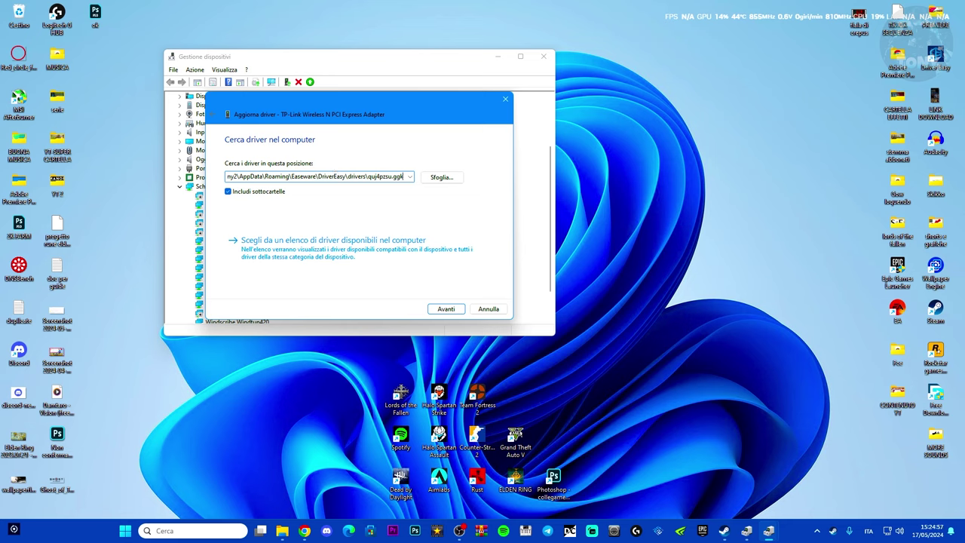
Install the driver from the specified folder, close the update wizard and close Device Manager
click(448, 308)
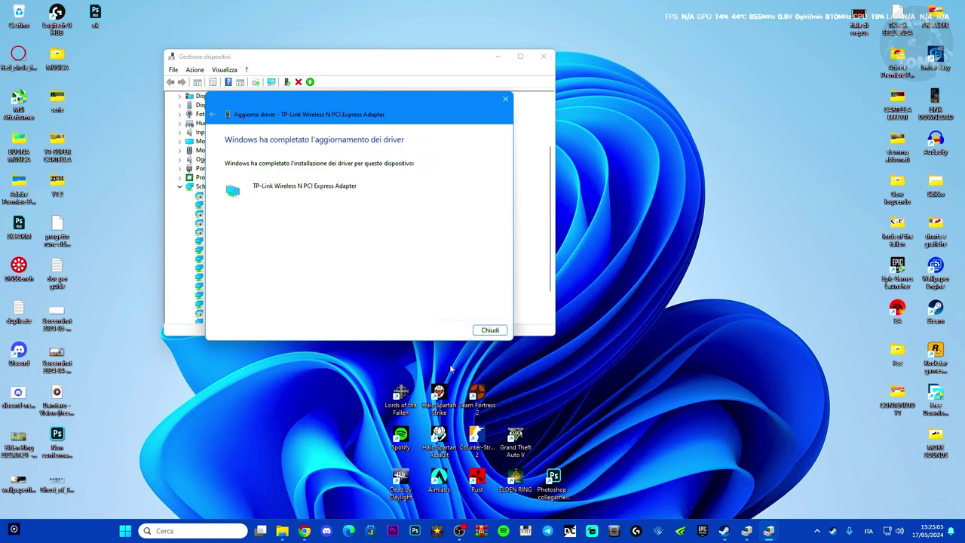
click(484, 330)
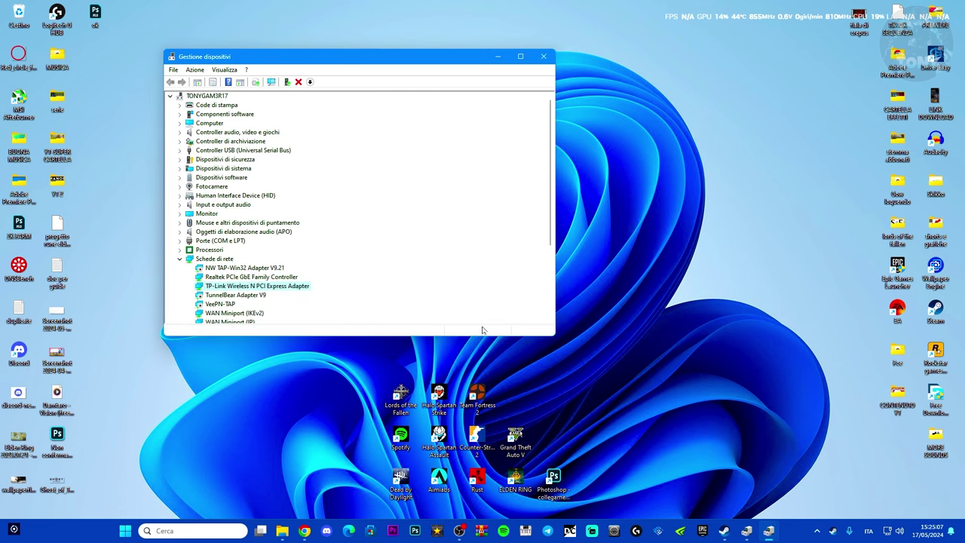
click(542, 57)
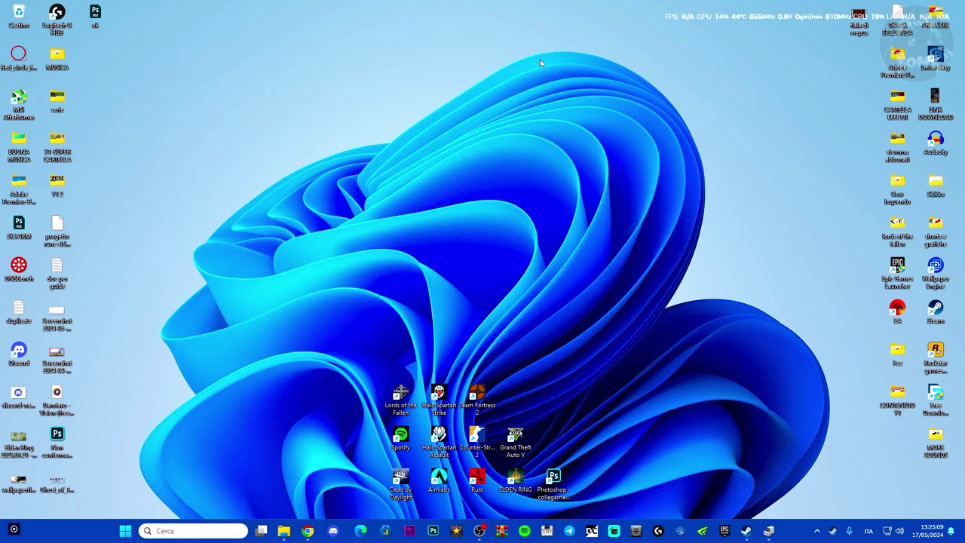